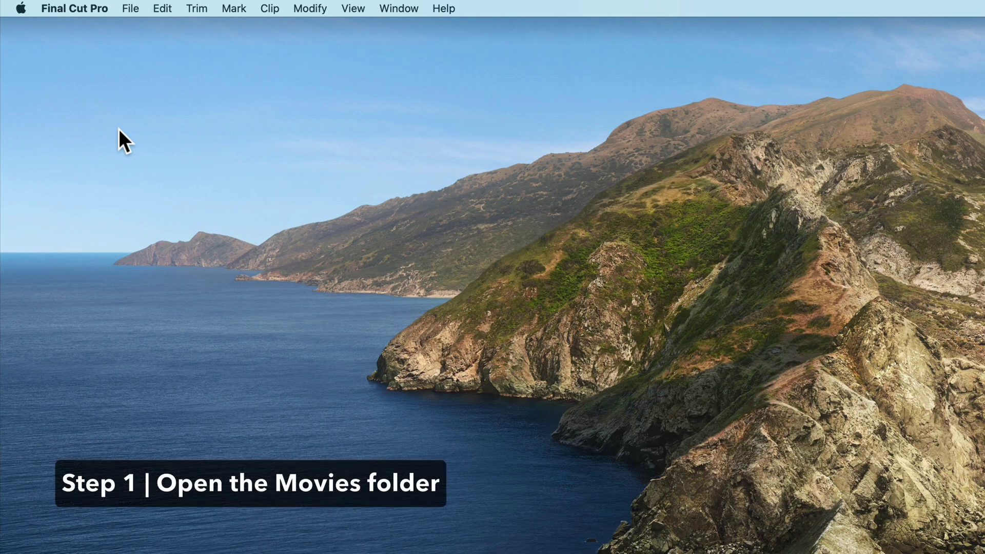
Navigate Finder to the Movies folder inside the home directory.
{"action": "left_click", "coordinate": [119, 129]}
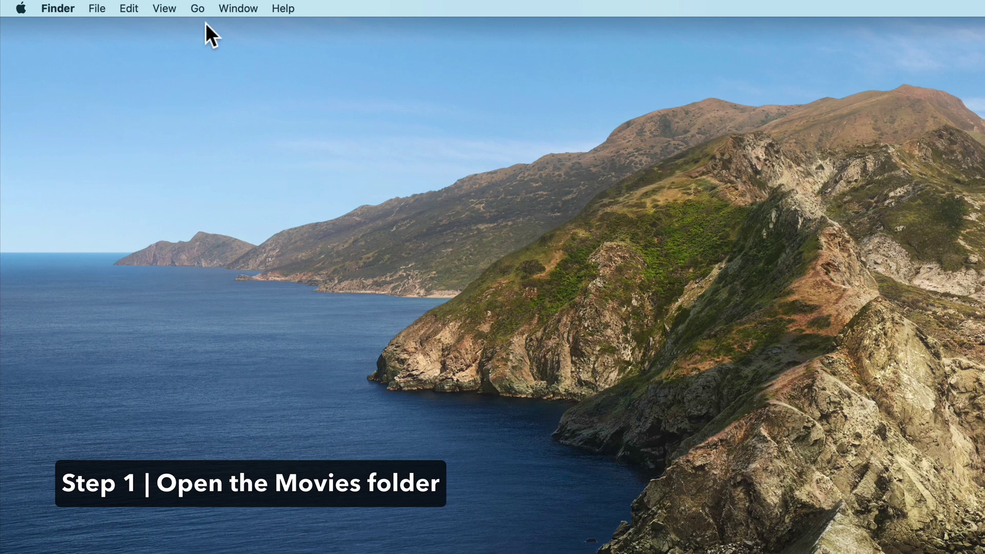
{"action": "left_click", "coordinate": [197, 8]}
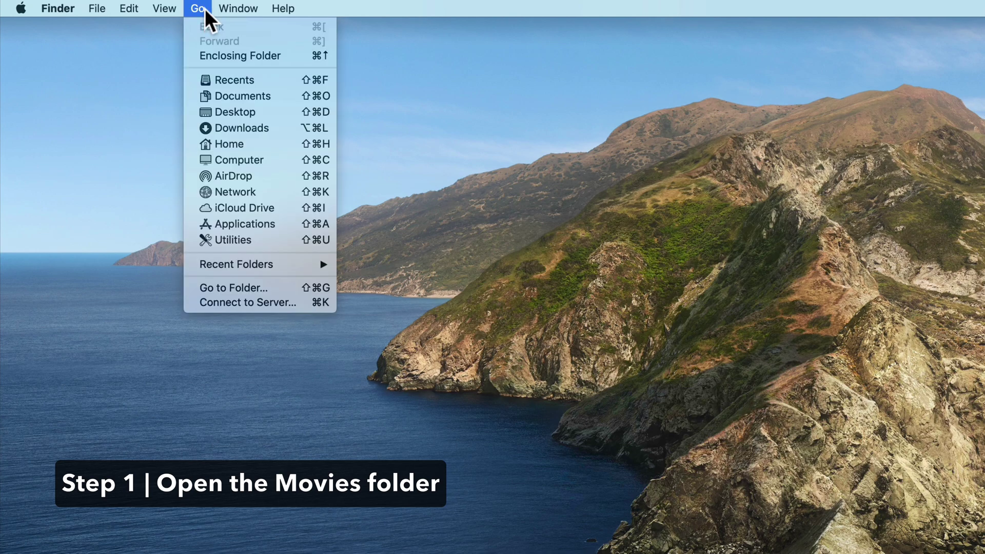
{"action": "left_click", "coordinate": [266, 143]}
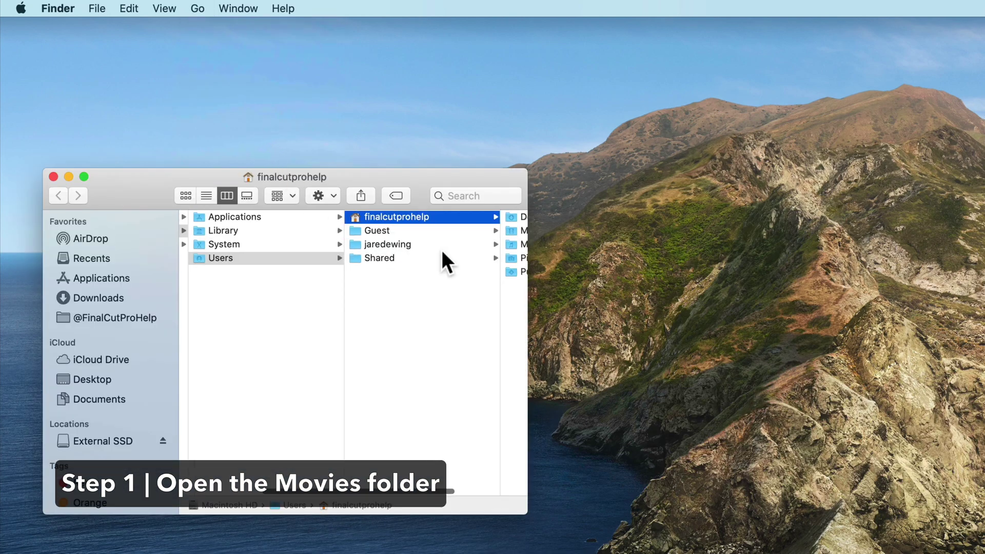
{"action": "left_click", "coordinate": [458, 232]}
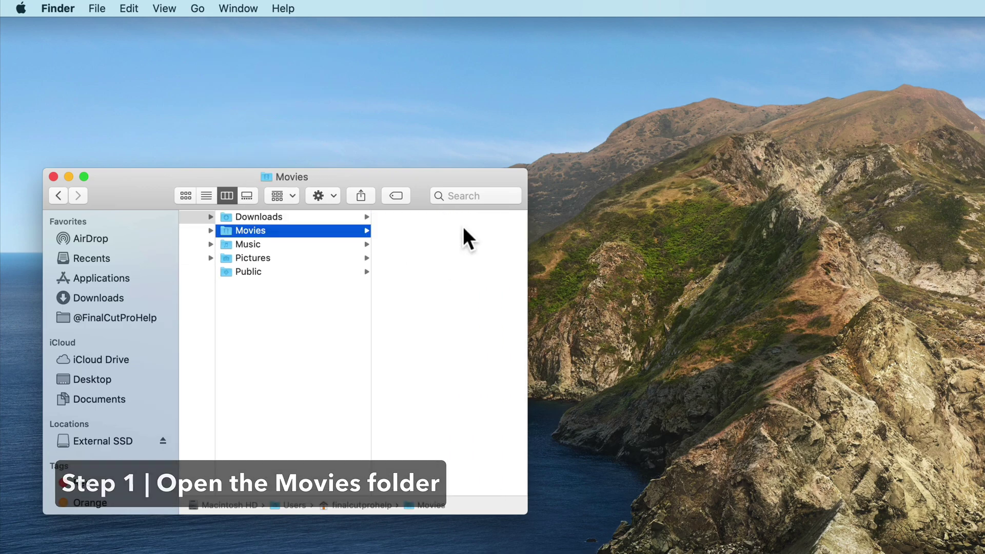
Create a new folder in Movies named Motion Templates.localized.
{"action": "left_click", "coordinate": [98, 8]}
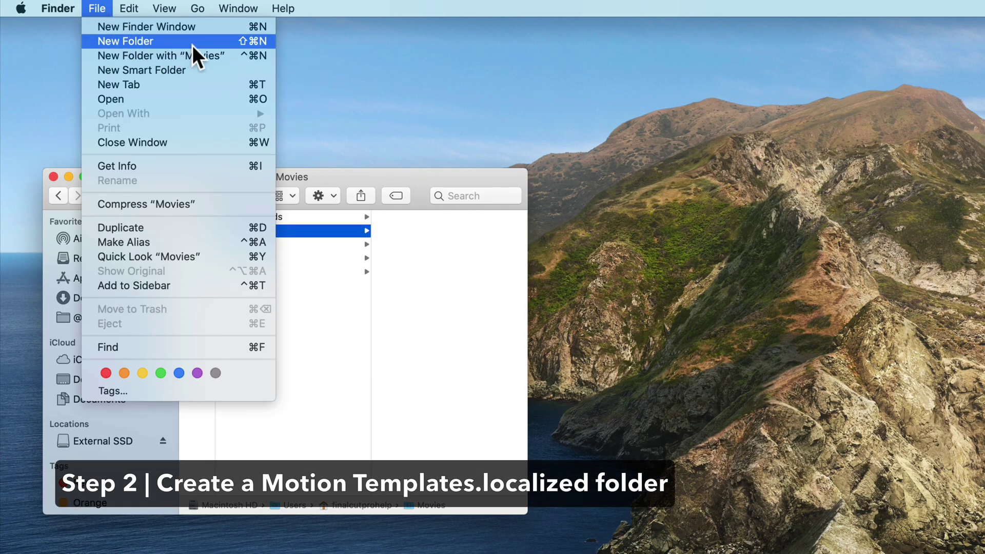
{"action": "left_click", "coordinate": [207, 41]}
{"action": "type", "text": "M"}
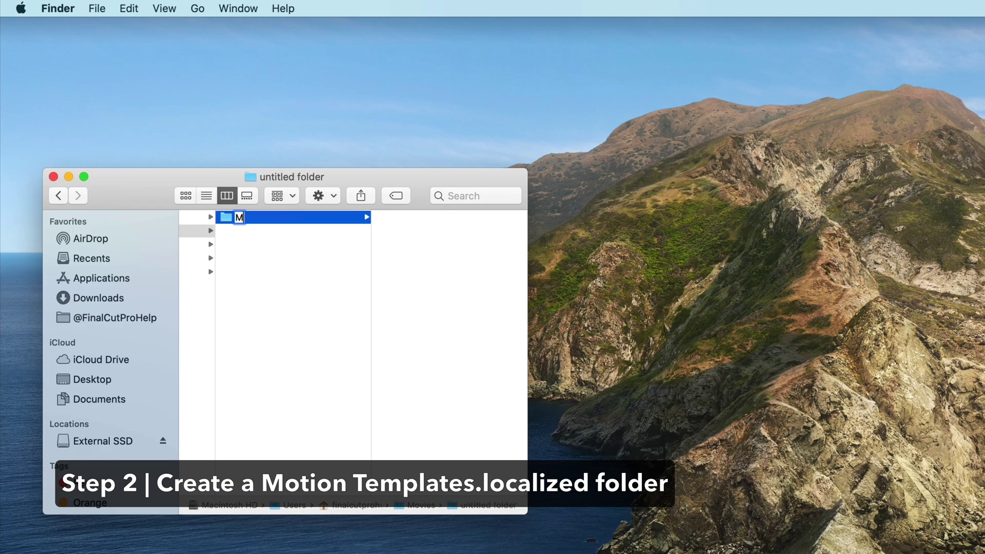
{"action": "type", "text": "otion Tem"}
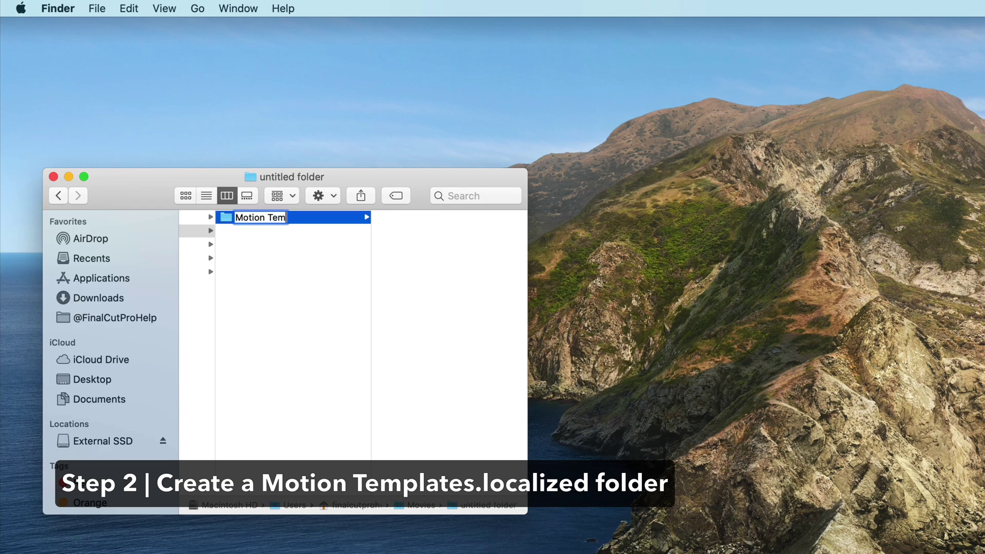
{"action": "type", "text": "plates.loc"}
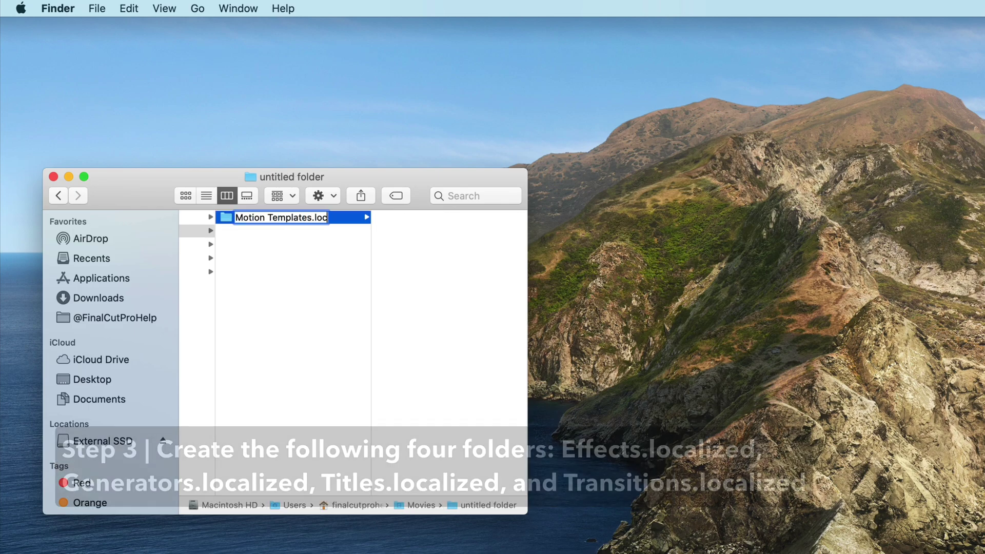
{"action": "type", "text": "alized"}
{"action": "key", "text": "Return"}
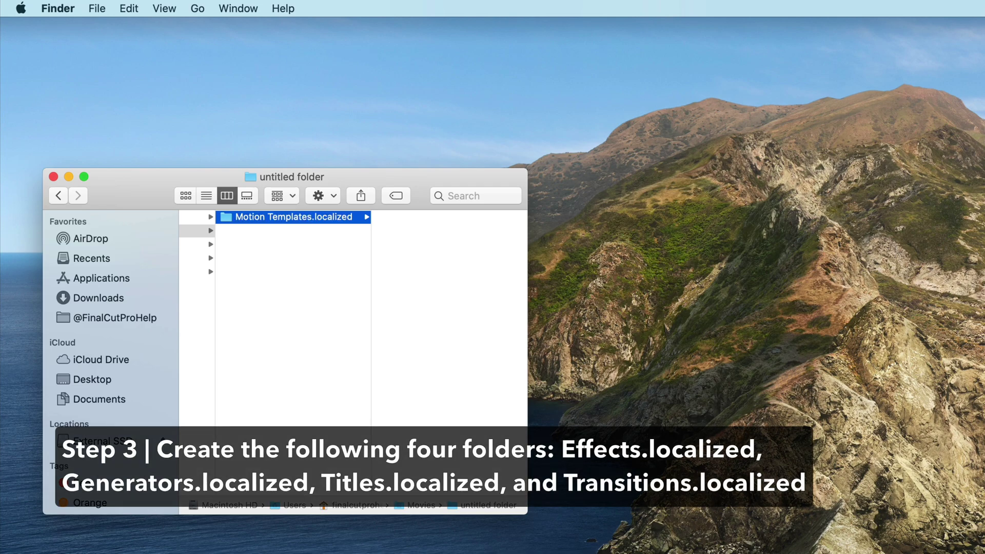
Create four subfolders: Effects.localized, Generators.localized, Titles.localized and Transitions.localized.
{"action": "left_click", "coordinate": [97, 8]}
{"action": "left_click", "coordinate": [170, 44]}
{"action": "type", "text": "Effect"}
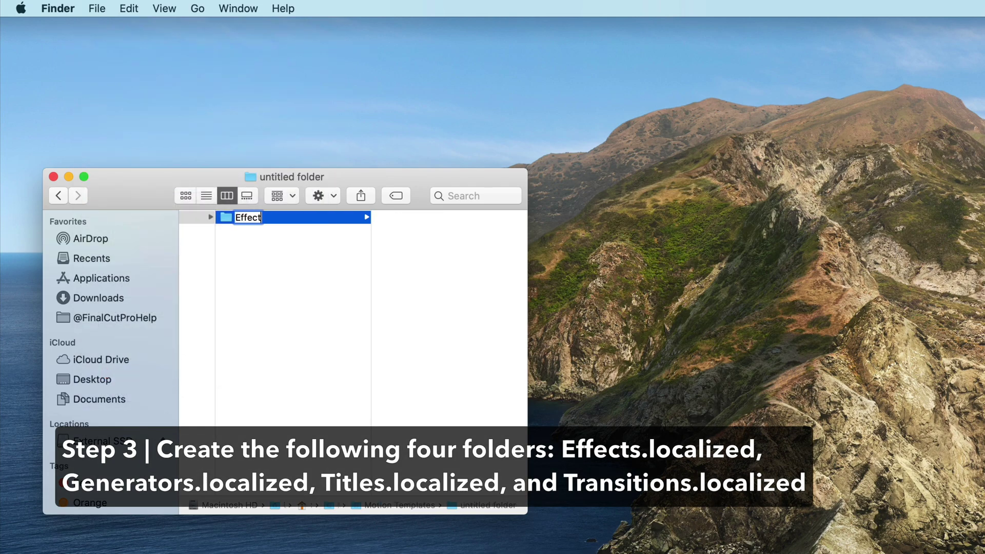
{"action": "type", "text": "s.localized"}
{"action": "key", "text": "Return"}
{"action": "left_click", "coordinate": [97, 8]}
{"action": "left_click", "coordinate": [123, 44]}
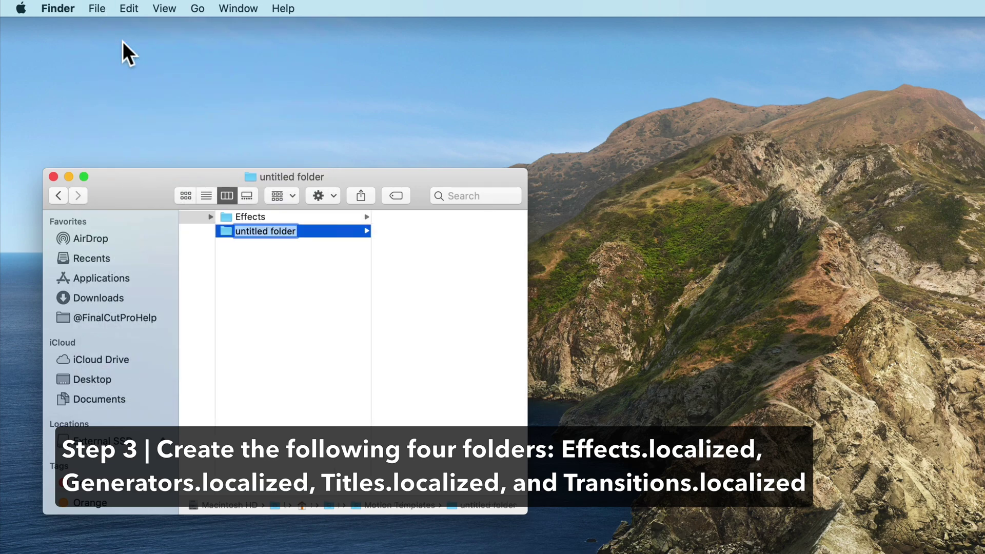
{"action": "type", "text": "Generators.localized"}
{"action": "key", "text": "Return"}
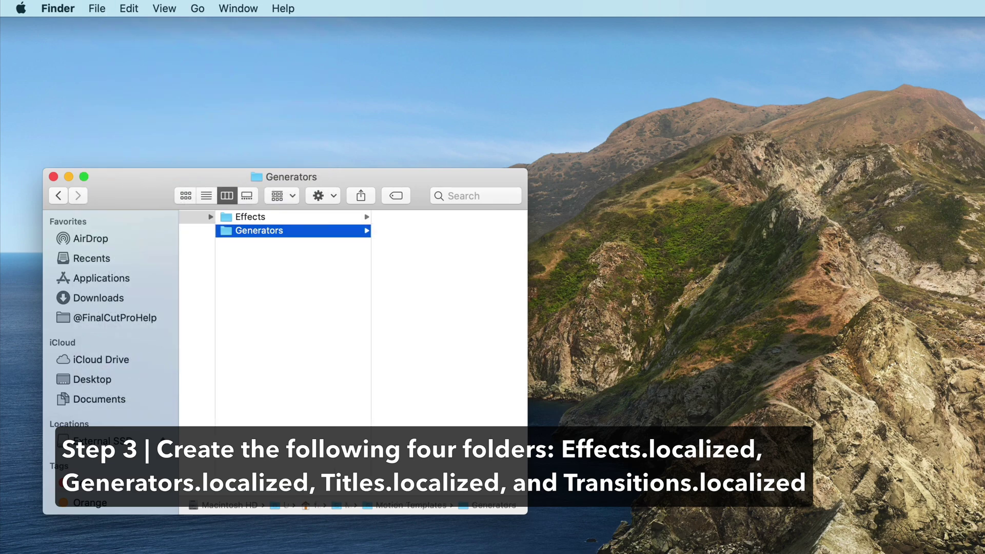
{"action": "left_click", "coordinate": [97, 8]}
{"action": "left_click", "coordinate": [124, 43]}
{"action": "type", "text": "Titles.lo"}
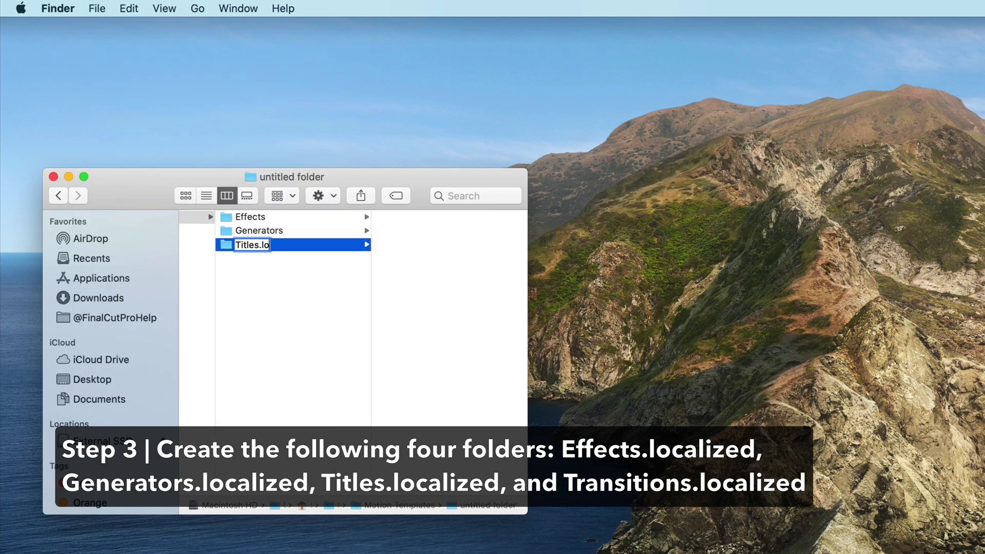
{"action": "type", "text": "calized"}
{"action": "key", "text": "Return"}
{"action": "left_click", "coordinate": [97, 9]}
{"action": "left_click", "coordinate": [123, 44]}
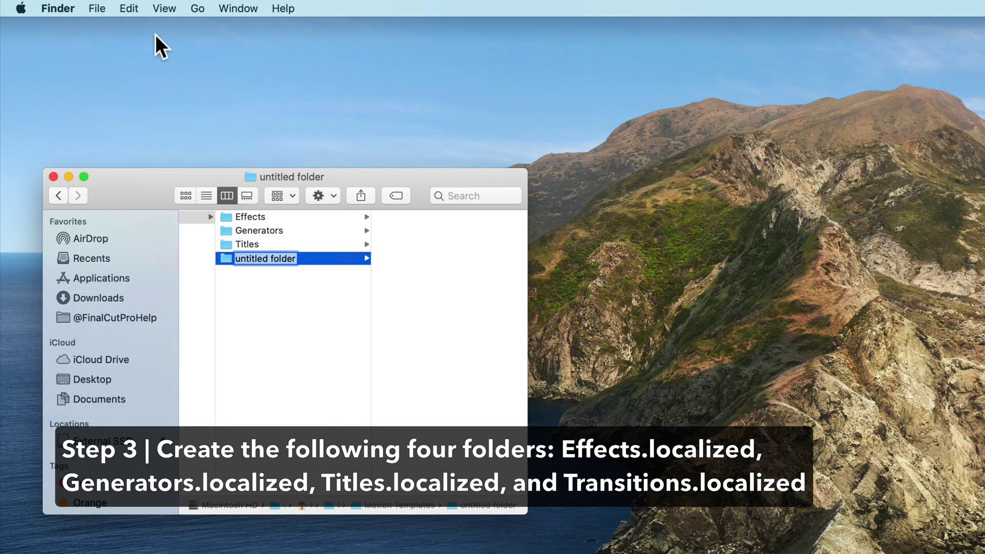
{"action": "type", "text": "Transitions.localized"}
{"action": "key", "text": "Return"}
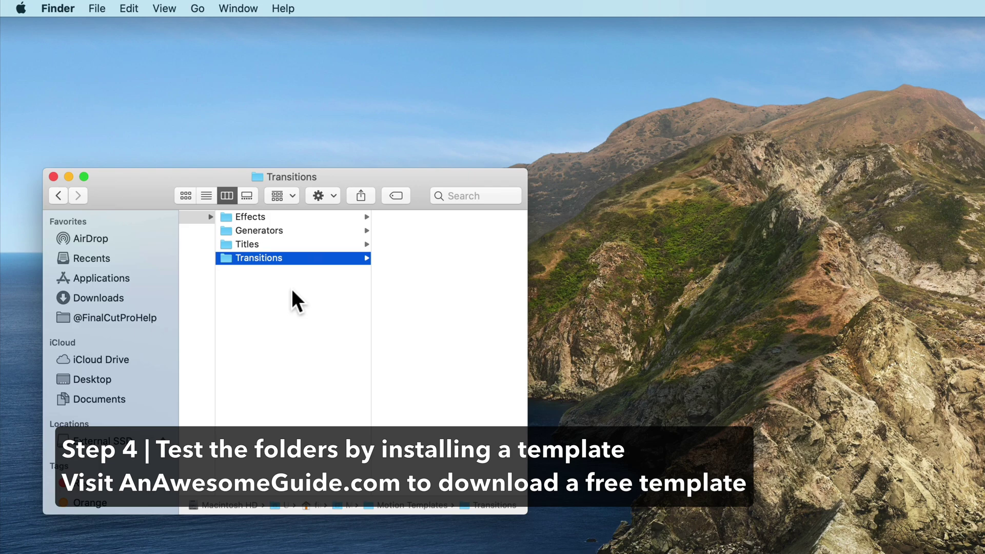
{"action": "key", "text": "super+Tab"}
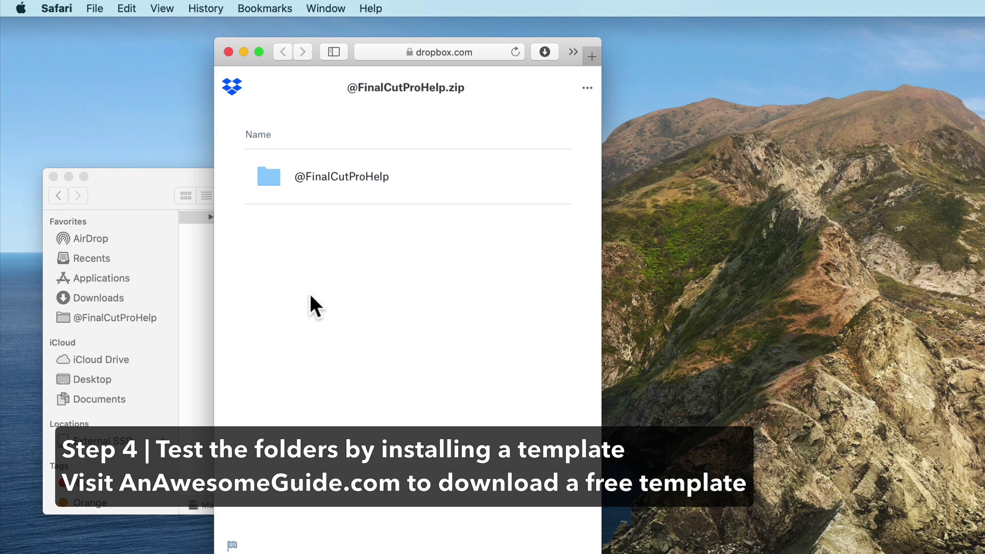
{"action": "left_click", "coordinate": [587, 87]}
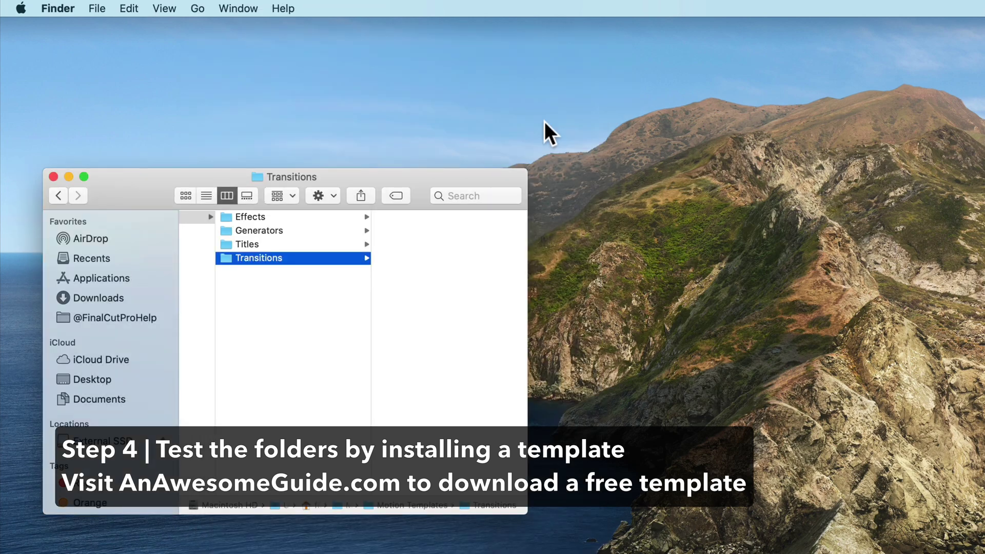
{"action": "left_click", "coordinate": [97, 8]}
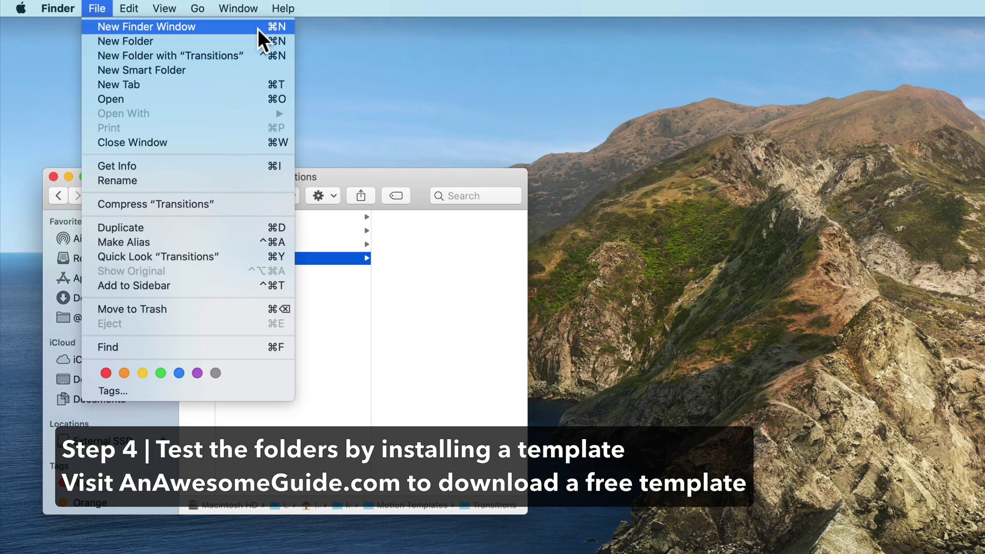
{"action": "left_click", "coordinate": [277, 29]}
{"action": "left_click", "coordinate": [197, 9]}
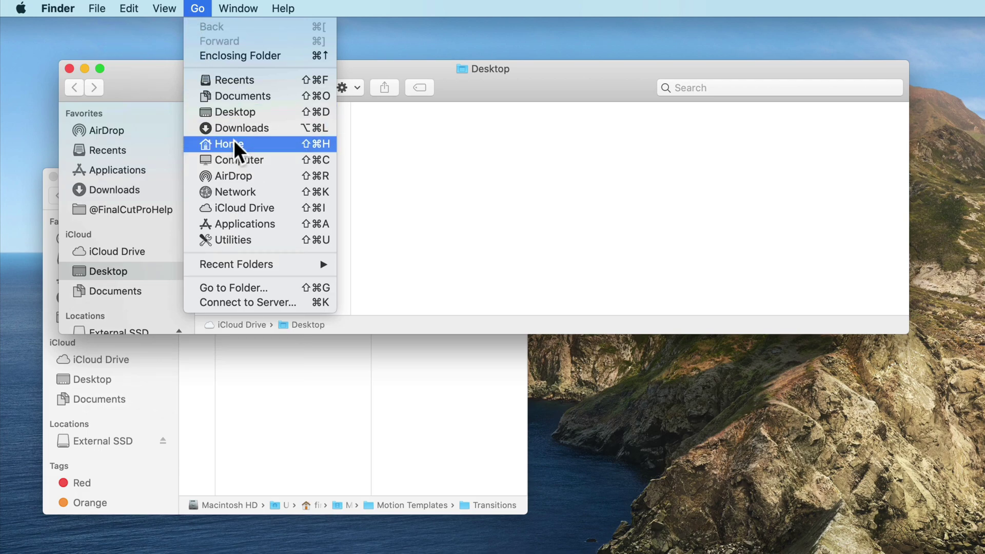
{"action": "left_click", "coordinate": [296, 128]}
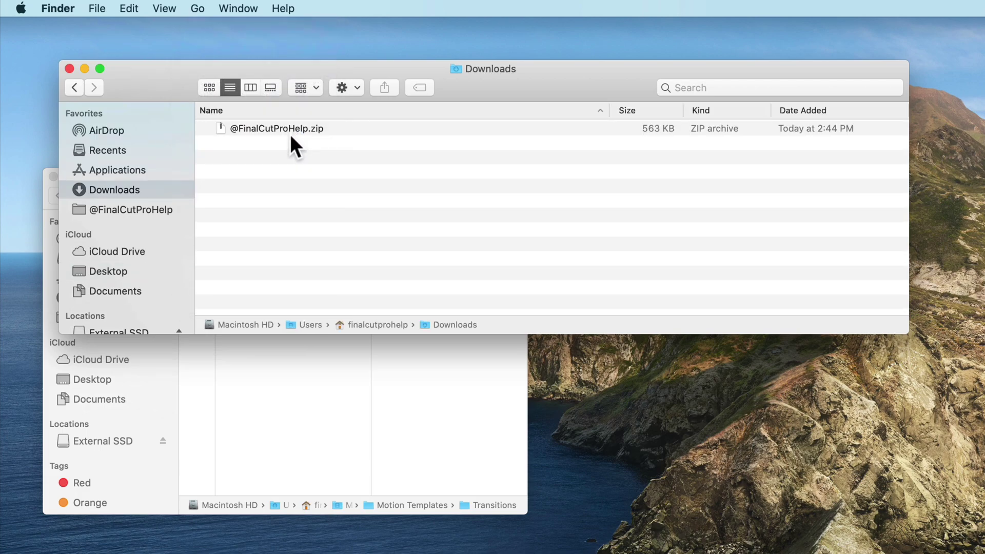
{"action": "double_click", "coordinate": [285, 127]}
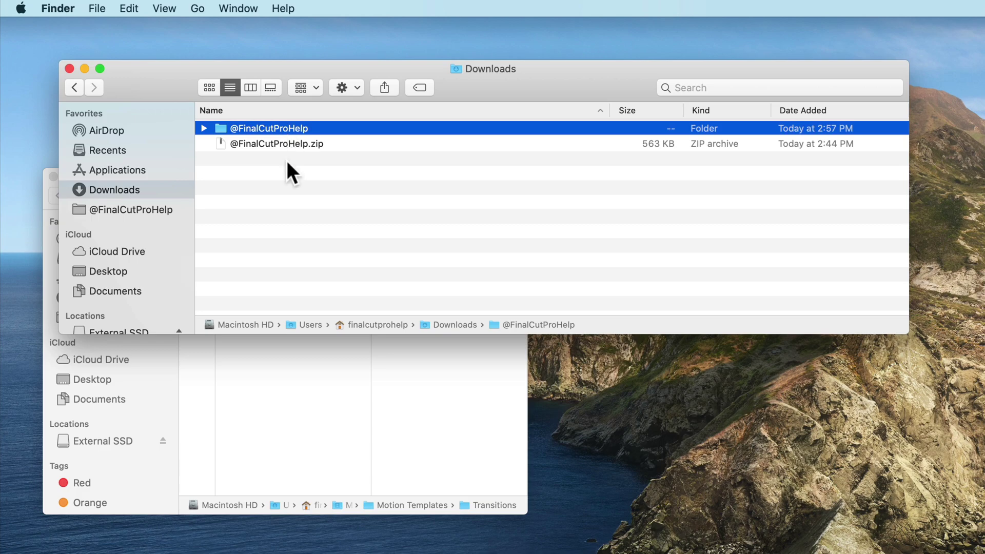
{"action": "left_click", "coordinate": [314, 432]}
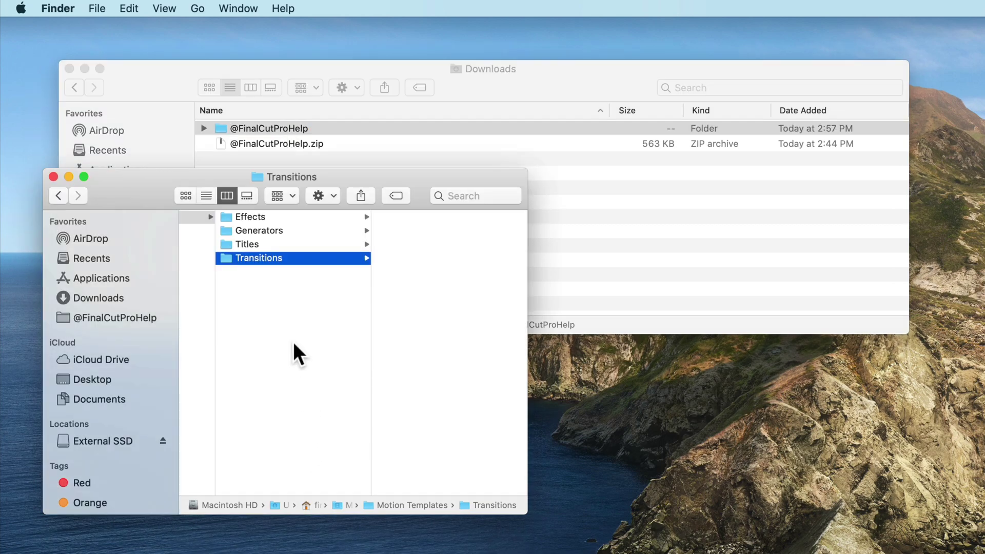
{"action": "mouse_move", "coordinate": [150, 184]}
{"action": "left_mouse_down"}
{"action": "mouse_move", "coordinate": [177, 360]}
{"action": "mouse_move", "coordinate": [165, 355]}
{"action": "left_mouse_up"}
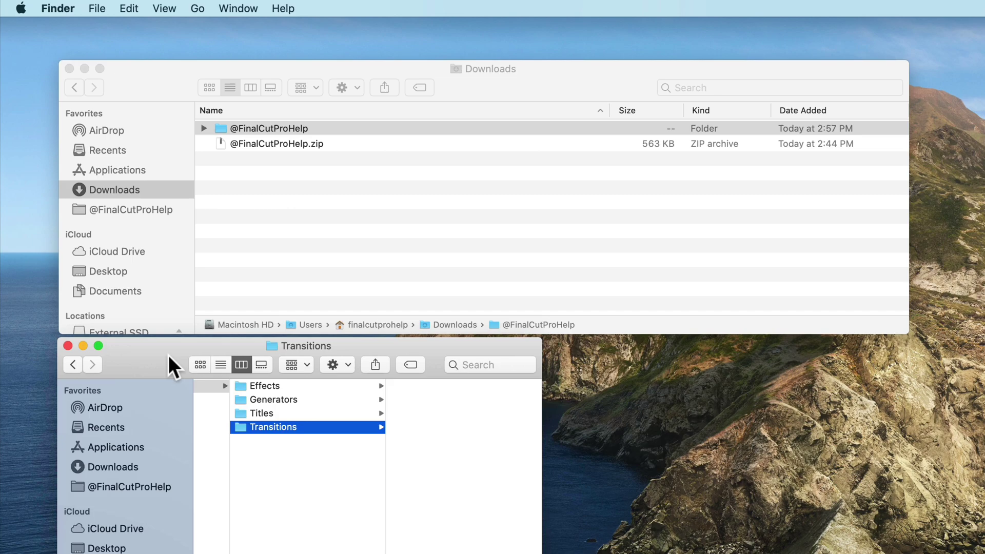
{"action": "left_click_drag", "start_coordinate": [216, 127], "coordinate": [262, 420]}
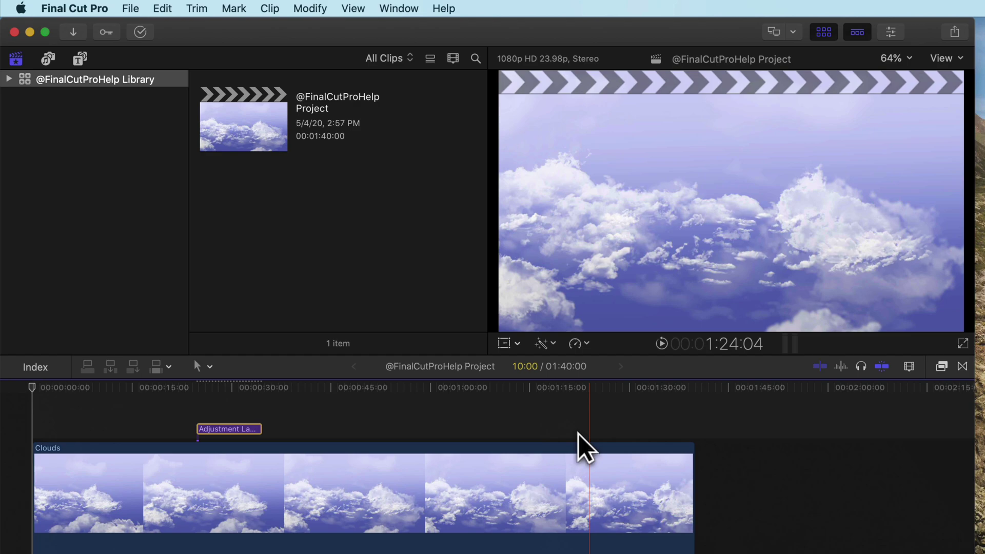
{"action": "left_click", "coordinate": [81, 60]}
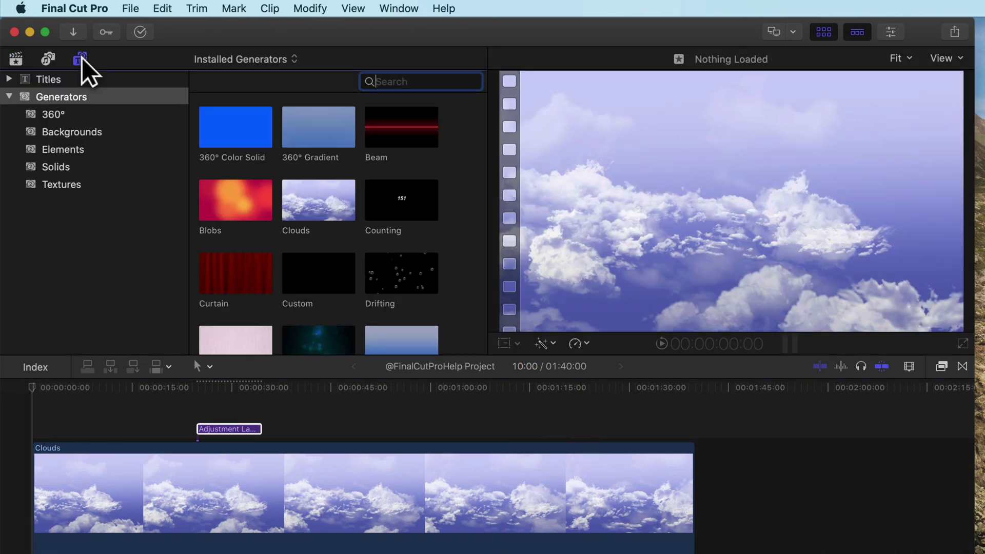
{"action": "left_click", "coordinate": [8, 78]}
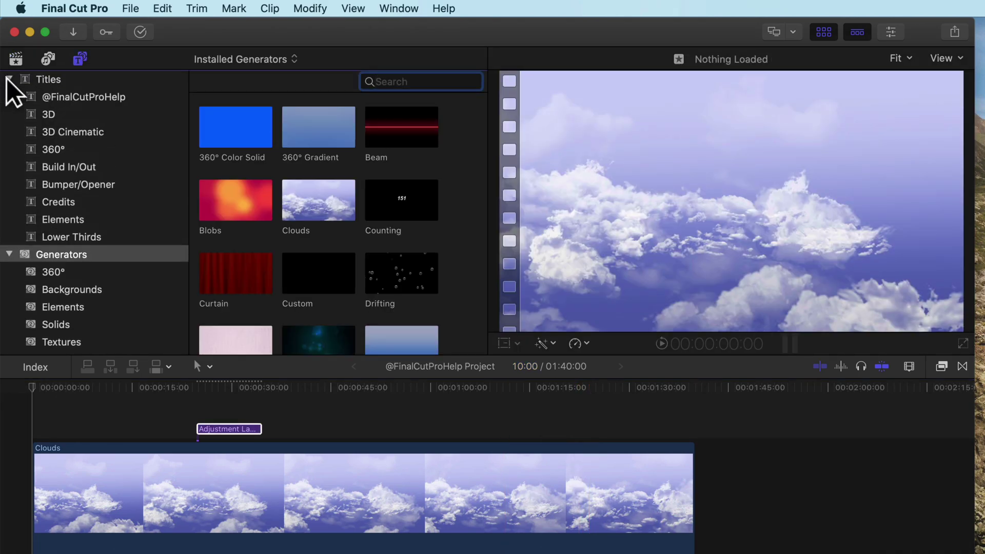
{"action": "left_click", "coordinate": [150, 97]}
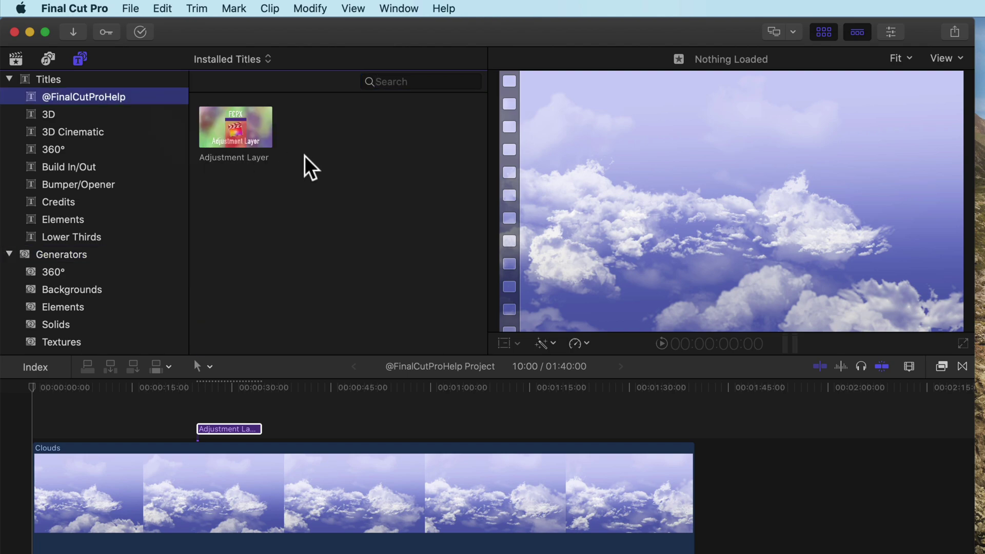
Quit Final Cut Pro.
{"action": "left_click", "coordinate": [75, 8]}
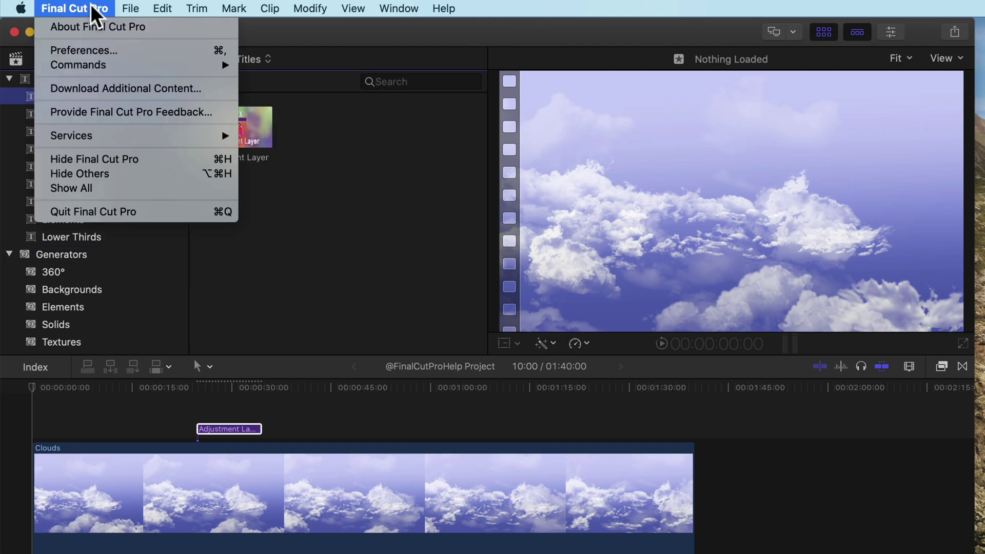
{"action": "left_click", "coordinate": [183, 211]}
Navigate to Movies › Motion Templates and review its Get Info panel.
{"action": "left_click", "coordinate": [196, 8]}
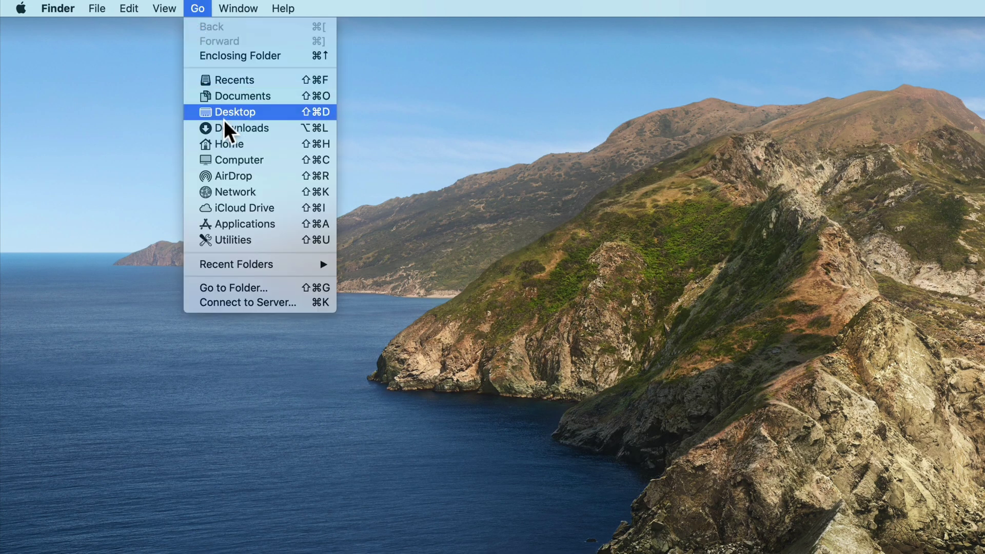
{"action": "left_click", "coordinate": [265, 141]}
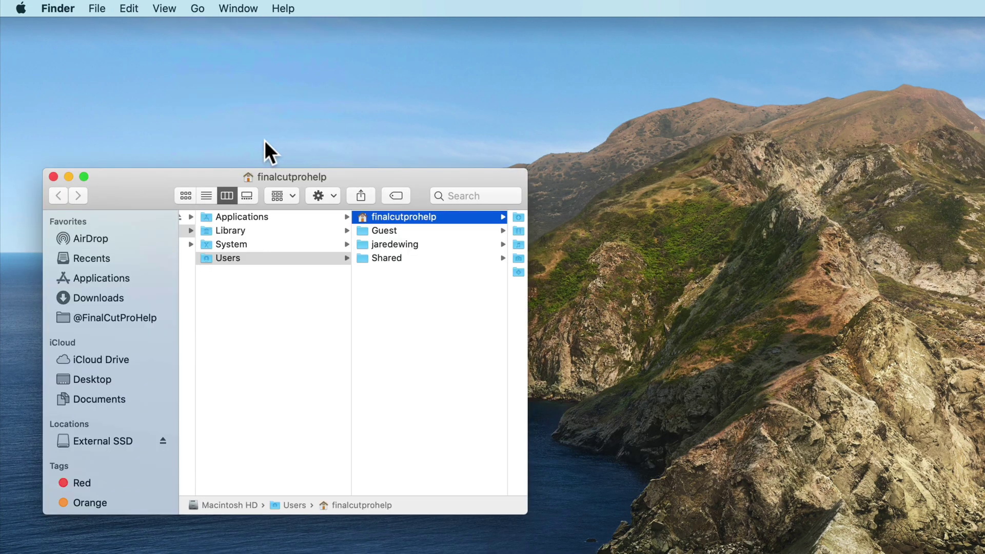
{"action": "left_click", "coordinate": [407, 230]}
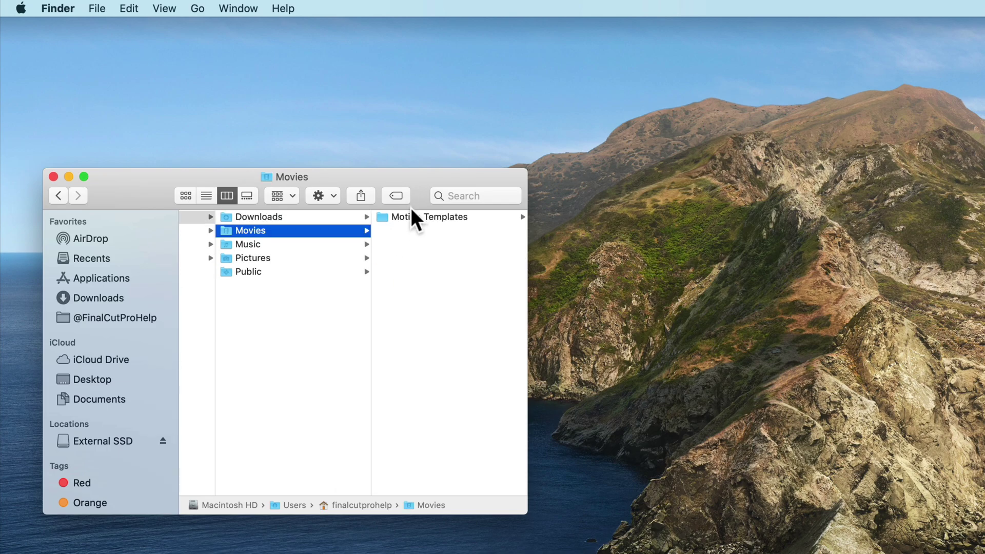
{"action": "left_click", "coordinate": [416, 217]}
{"action": "left_click", "coordinate": [96, 7]}
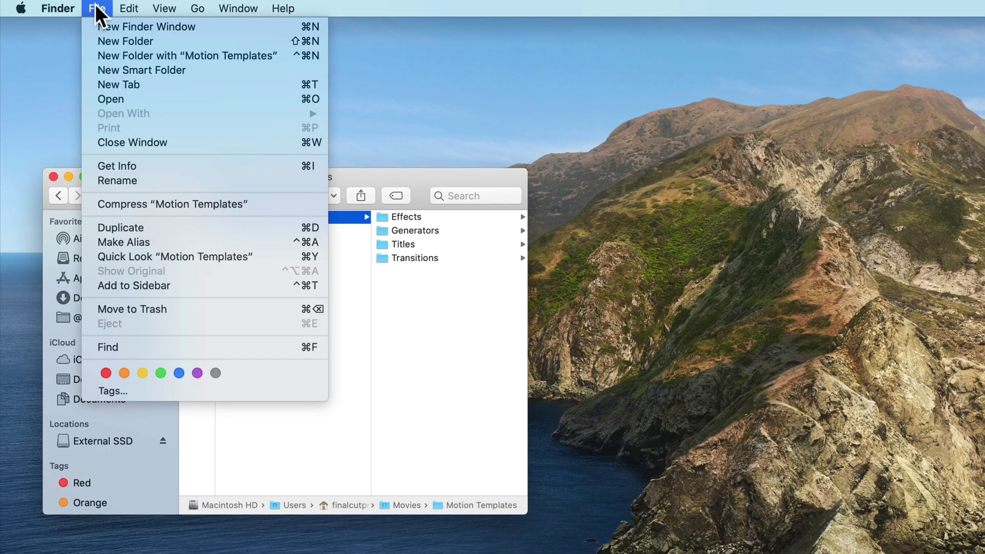
{"action": "left_click", "coordinate": [200, 165]}
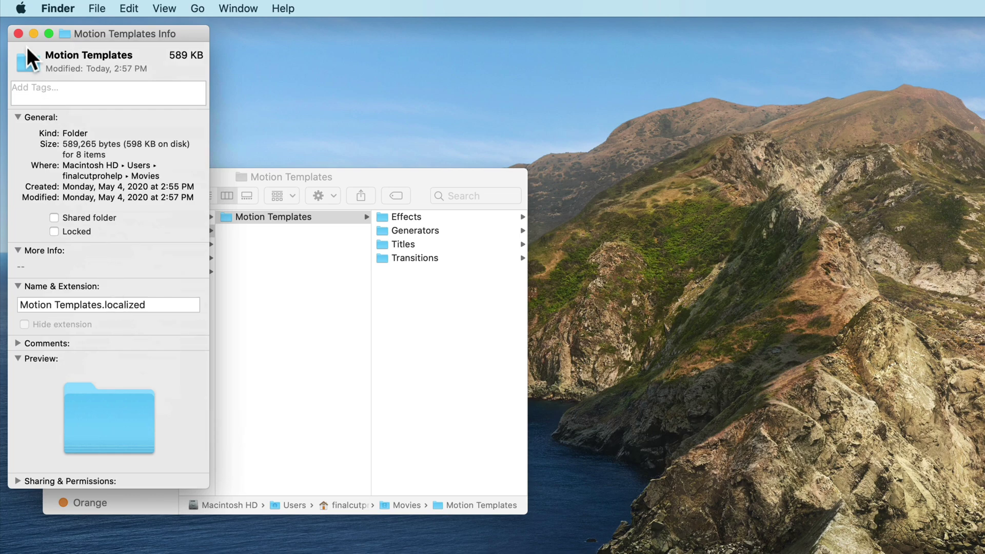
{"action": "left_click", "coordinate": [18, 33]}
Get Info on all four subfolders and rename Titles to Titles.localized.
{"action": "left_click", "coordinate": [416, 296]}
{"action": "key", "text": "super+a"}
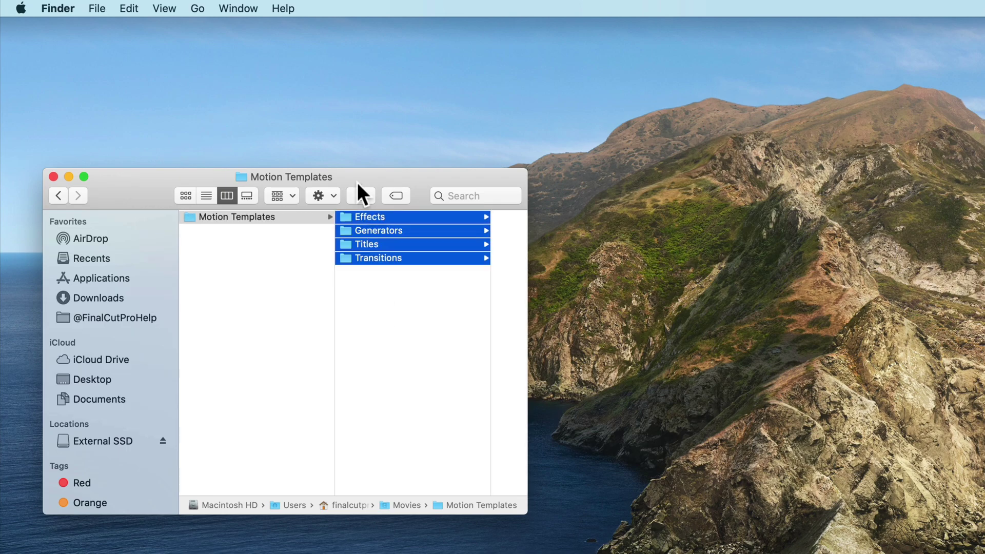
{"action": "key", "text": "super+i"}
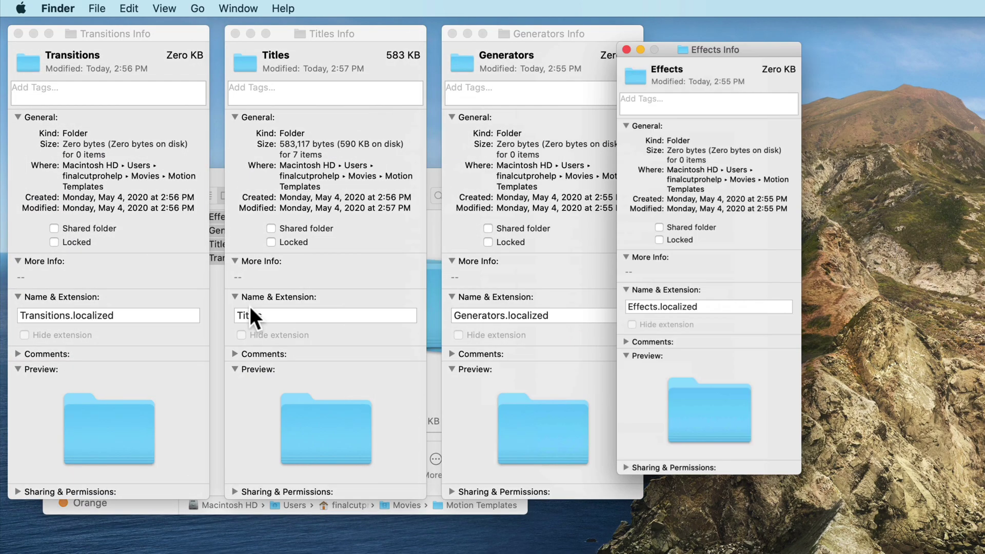
{"action": "left_click", "coordinate": [281, 314]}
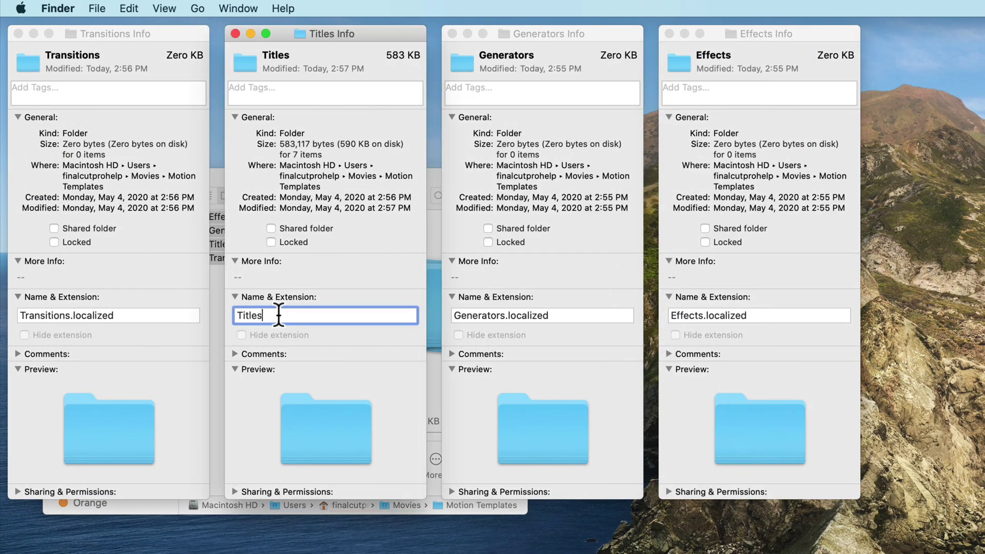
{"action": "type", "text": ".localized"}
{"action": "left_click", "coordinate": [531, 315]}
Close the four subfolder Info panels.
{"action": "left_click", "coordinate": [669, 35]}
{"action": "left_click", "coordinate": [451, 34]}
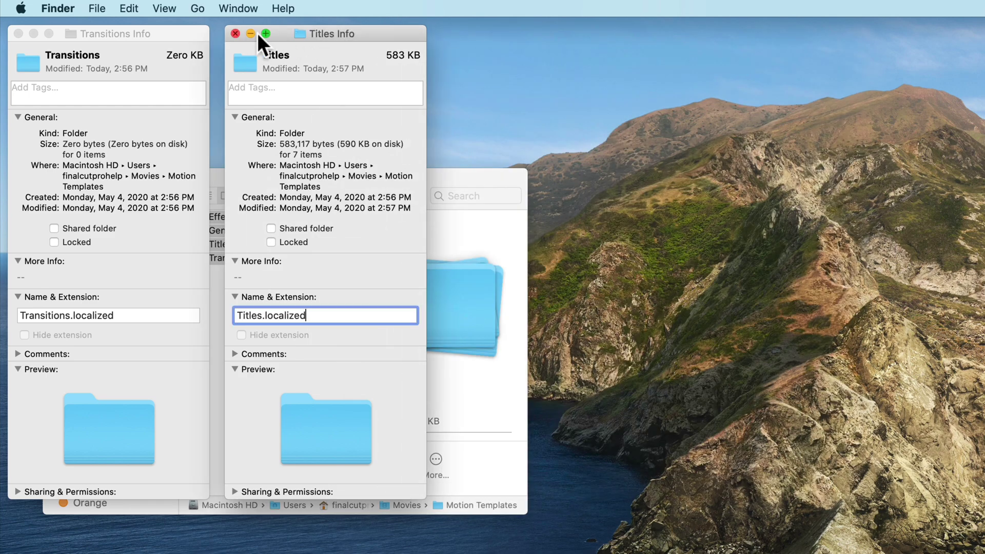
{"action": "left_click", "coordinate": [234, 34]}
{"action": "left_click", "coordinate": [18, 34]}
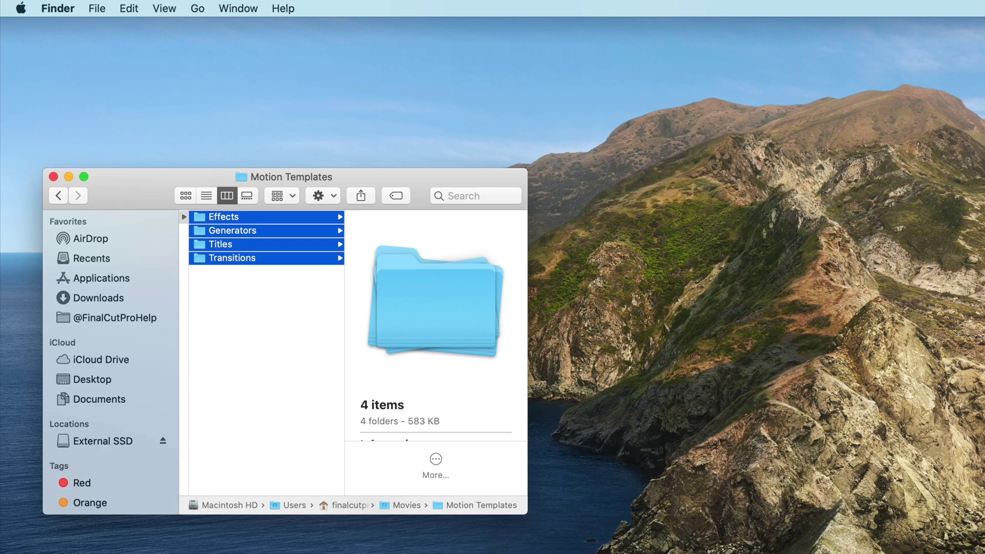
{"action": "key", "text": "super+Tab"}
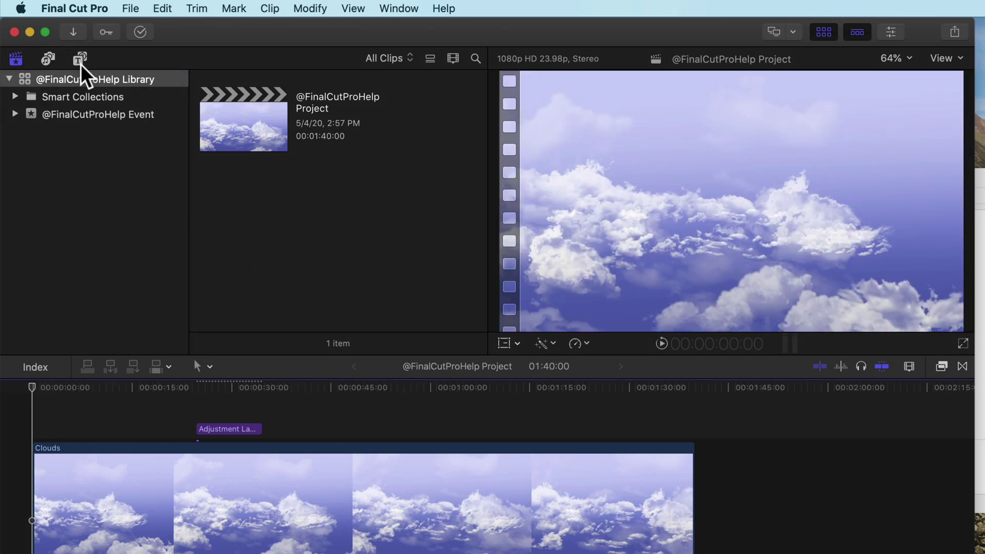
{"action": "left_click", "coordinate": [80, 60]}
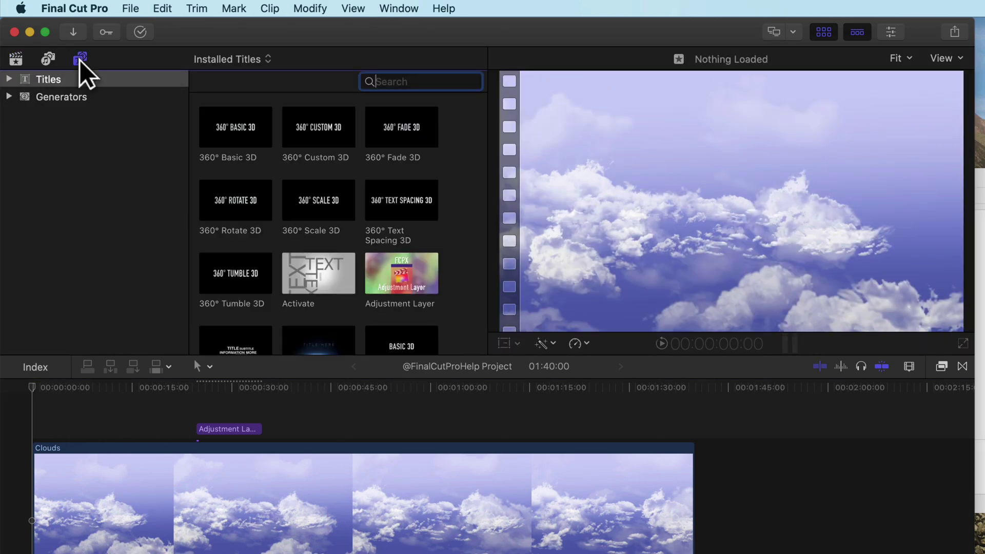
{"action": "left_click", "coordinate": [6, 77]}
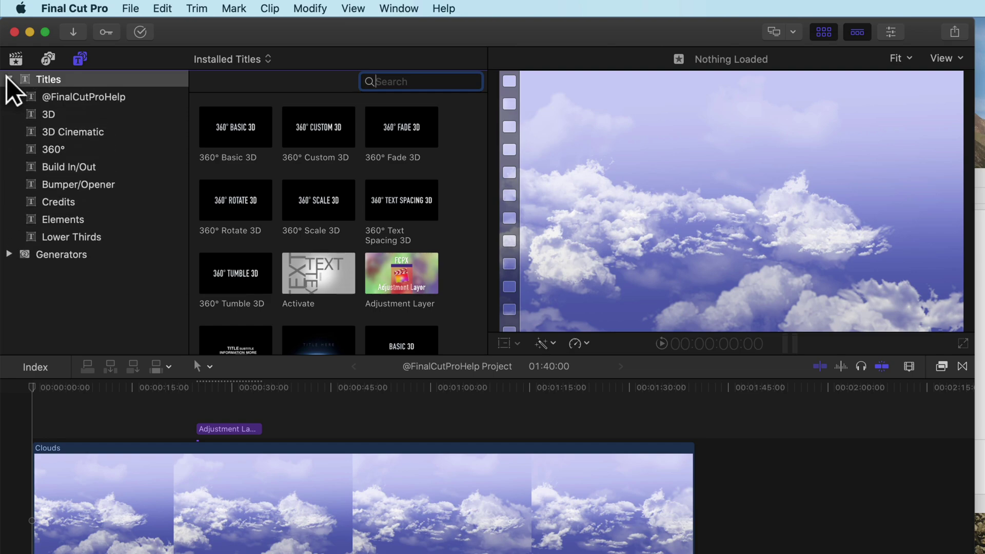
{"action": "left_click", "coordinate": [154, 95]}
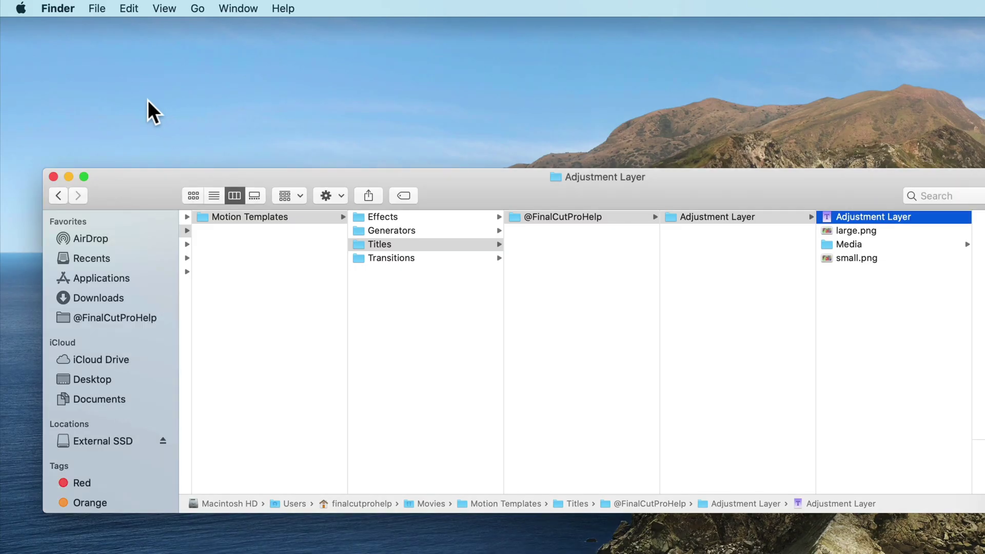
{"action": "left_click", "coordinate": [14, 9]}
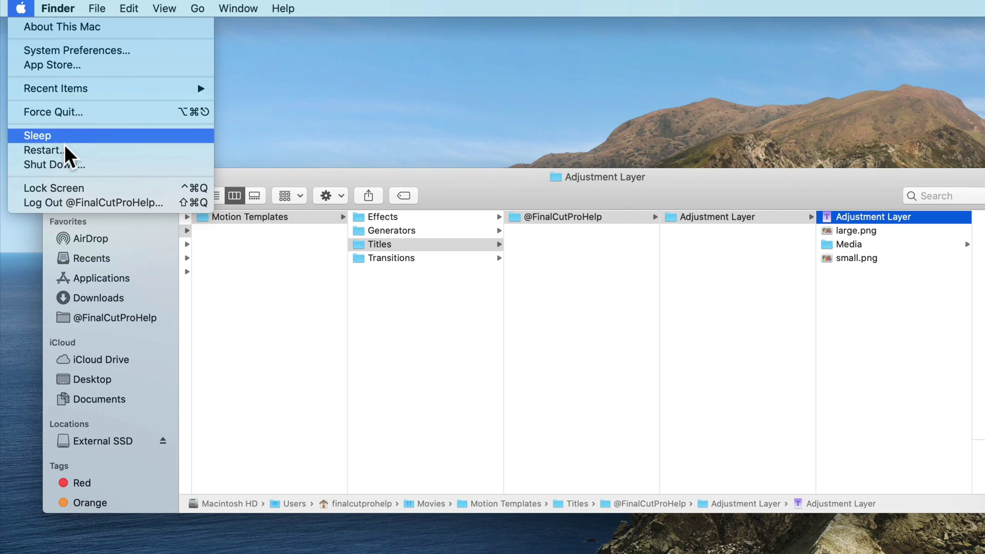
{"action": "left_click", "coordinate": [103, 154]}
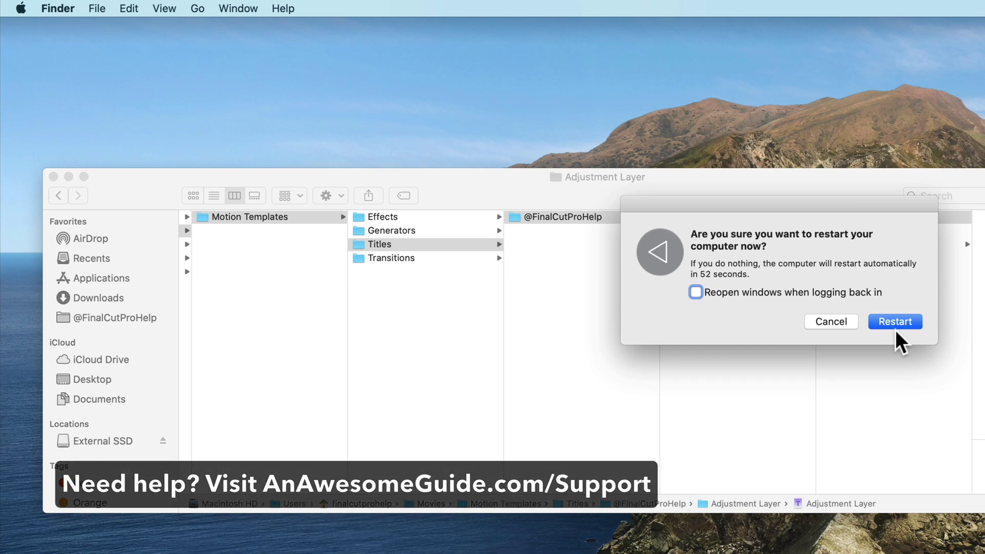
{"action": "left_click", "coordinate": [824, 321]}
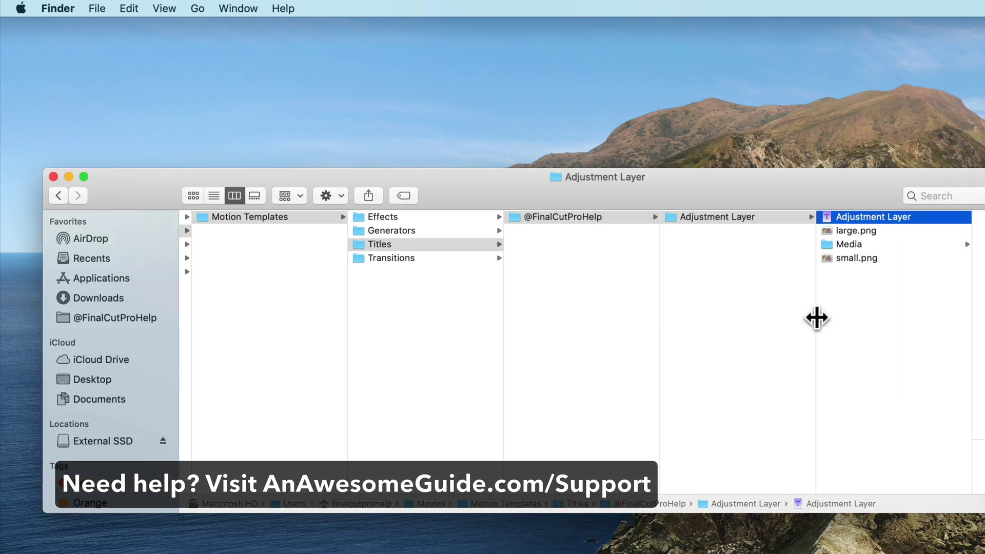